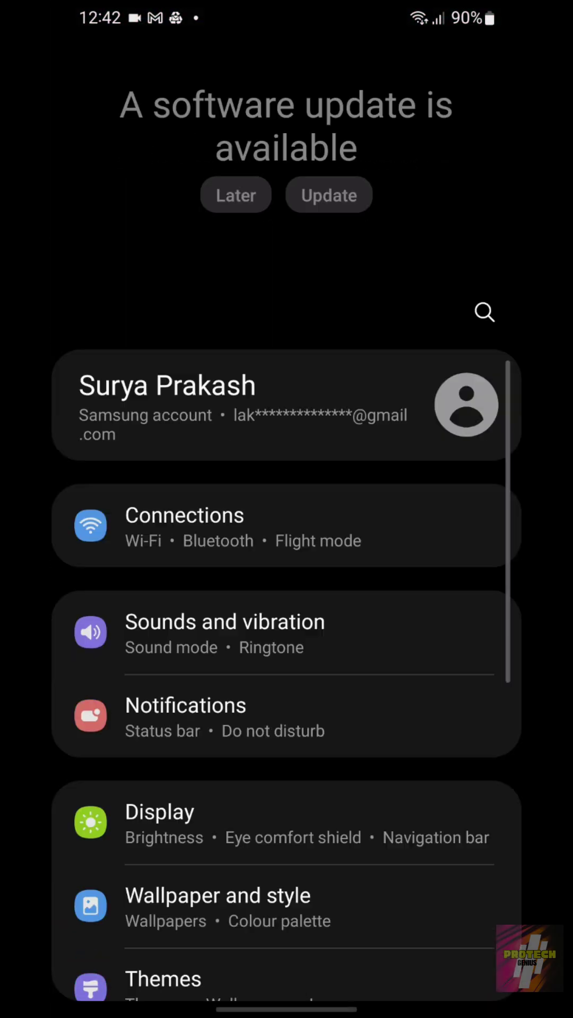
scroll(287, 556, "down", 10)
Step: From the personal Google profile's Data and privacy page, bring up Timeline's turn-off options
left_click(287, 636)
left_click(172, 859)
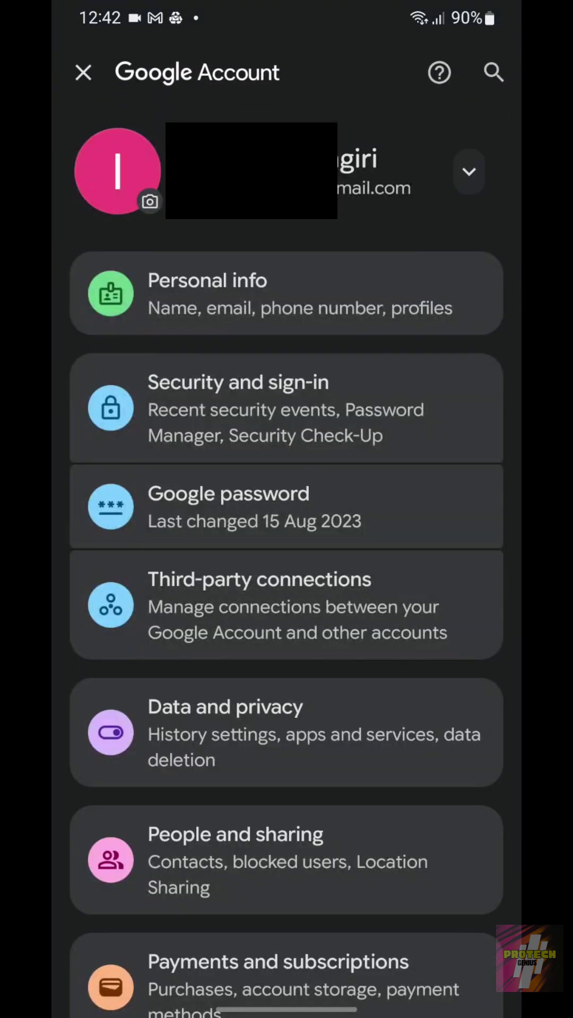
scroll(286, 509, "down", 2)
left_click(286, 652)
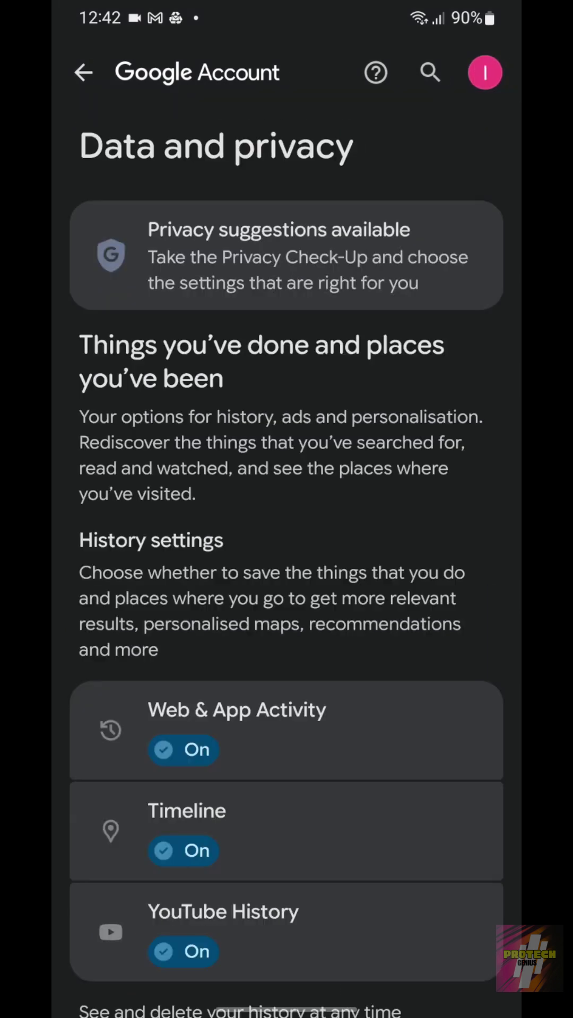
scroll(287, 526, "down", 5)
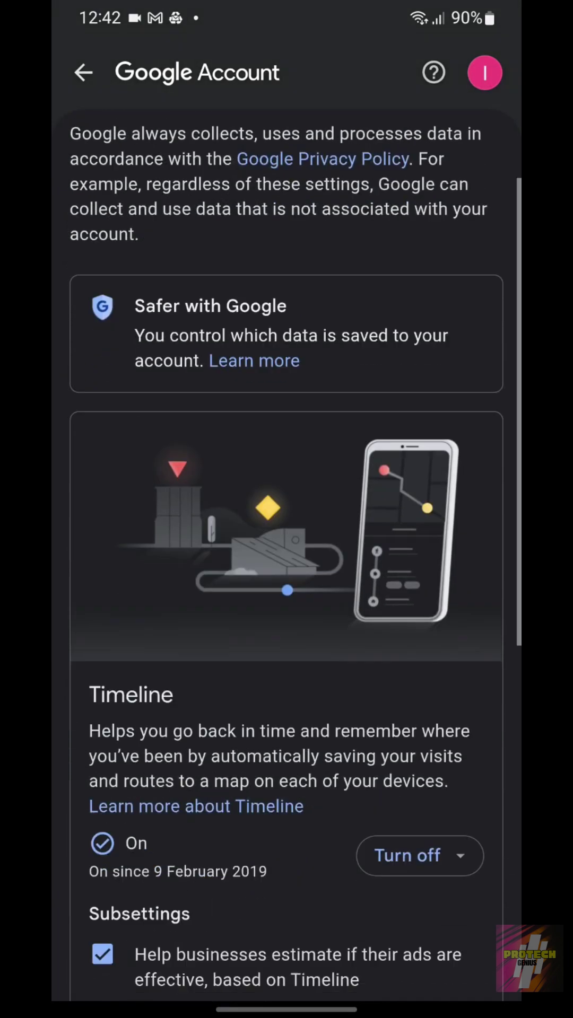
left_click(418, 589)
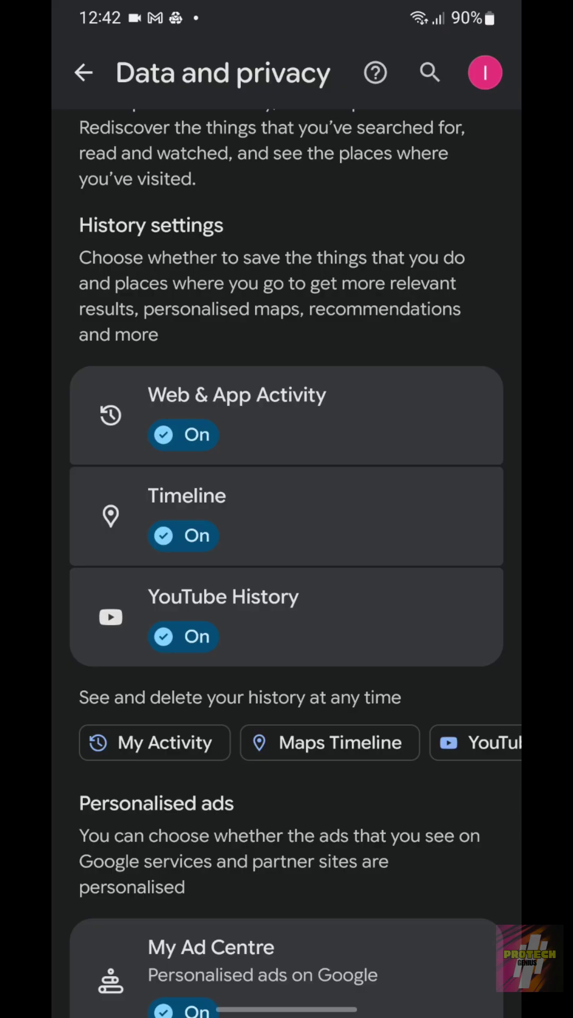
scroll(286, 556, "up", 2)
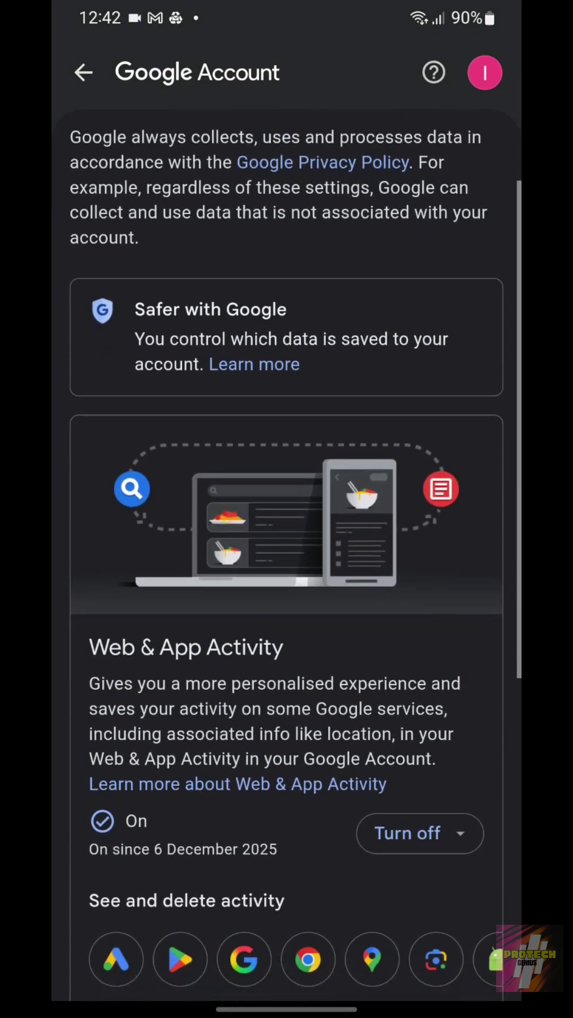
scroll(286, 557, "down", 4)
scroll(287, 557, "down", 2)
scroll(286, 557, "down", 1)
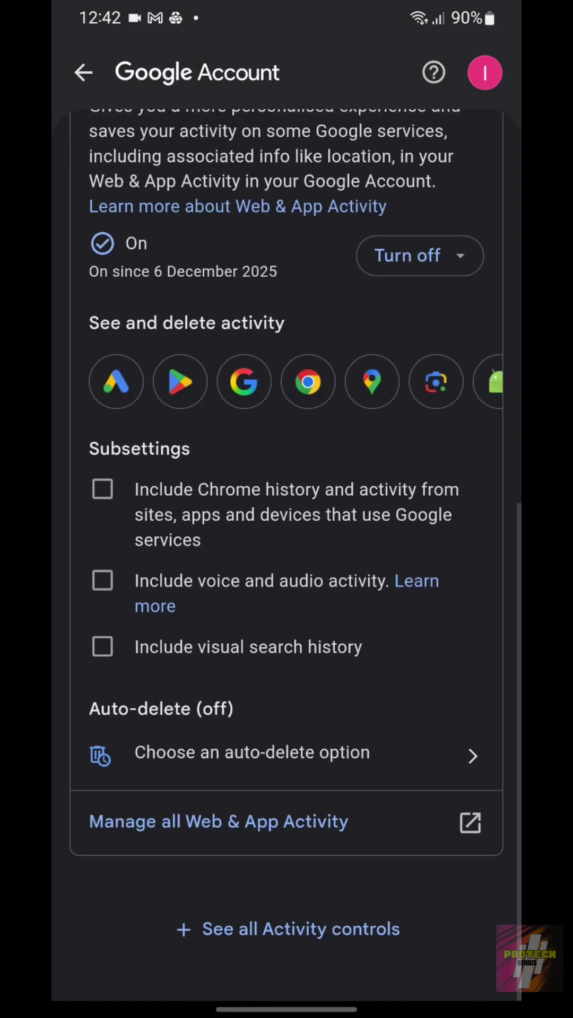
Step: Tick voice and audio activity in Web & App Activity, then decline with 'No, thanks'
left_click(102, 580)
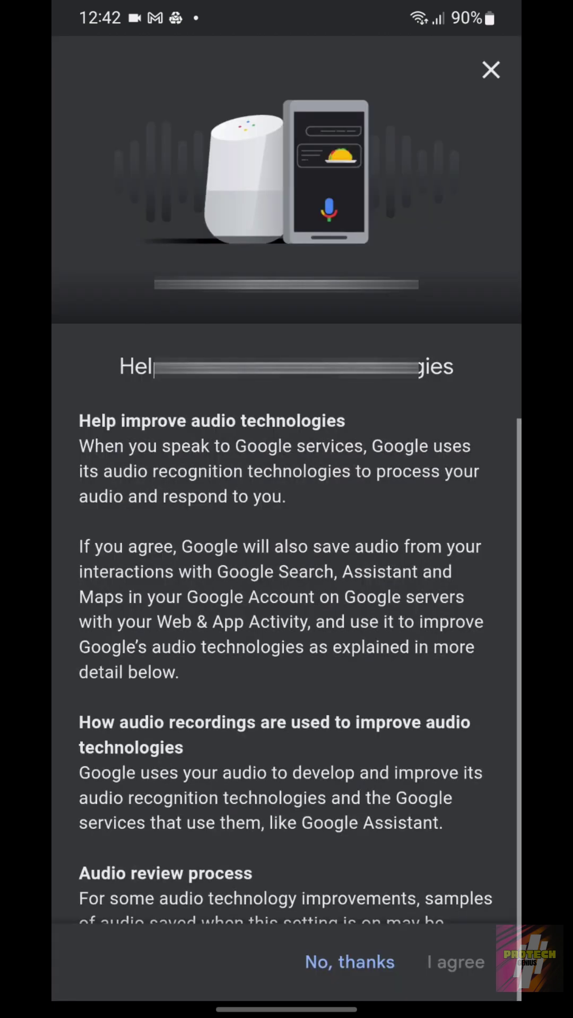
left_click(349, 961)
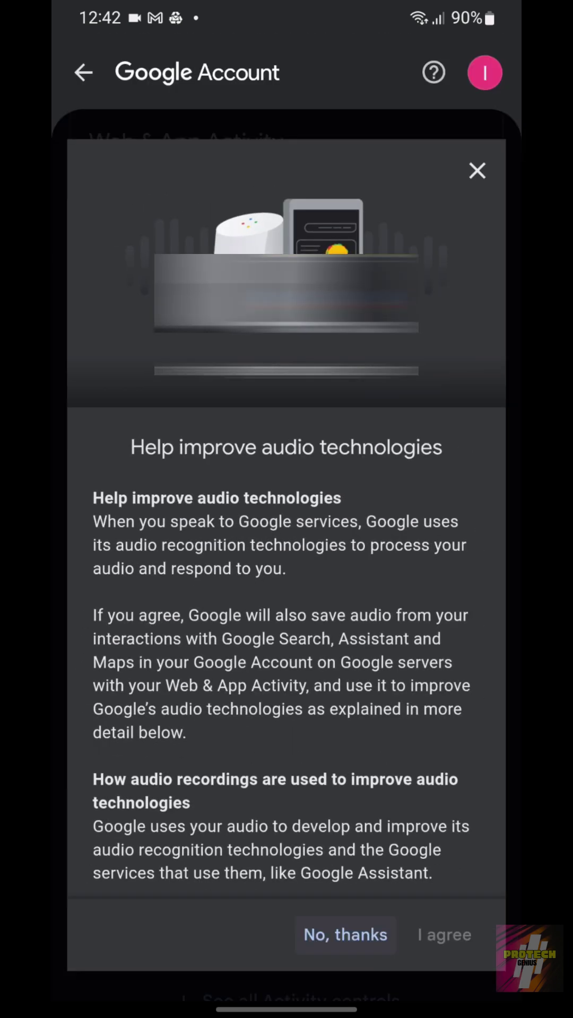
scroll(286, 558, "up", 1)
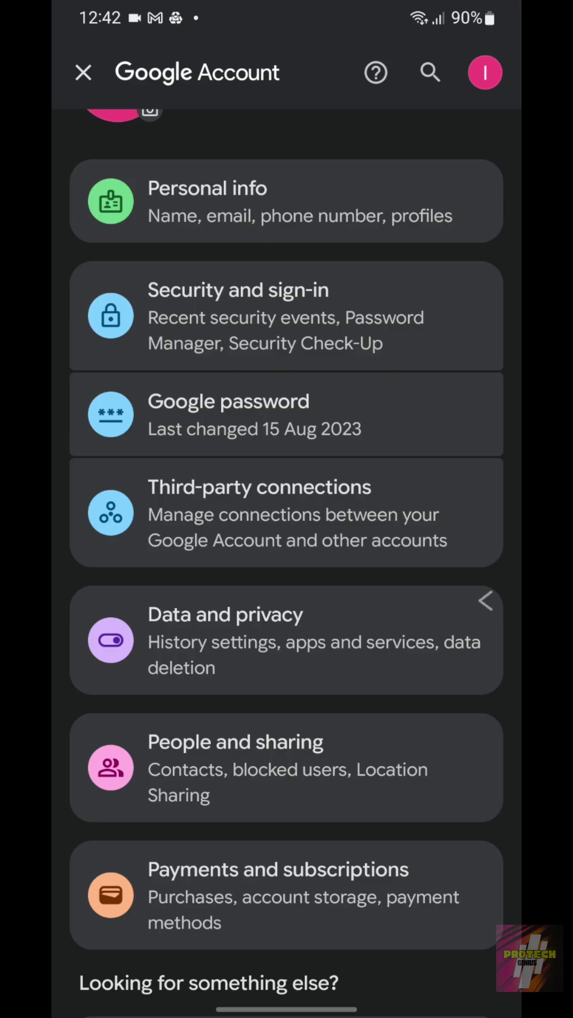
Step: Leave Google Account and switch off Usage and diagnostics data sharing
left_click_drag(568, 602, 469, 603)
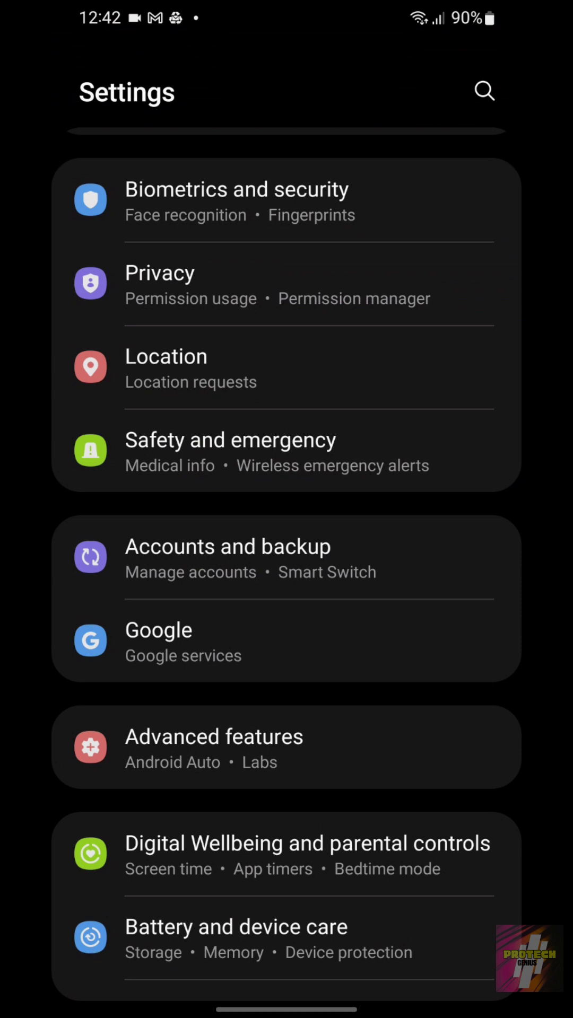
scroll(287, 557, "down", 5)
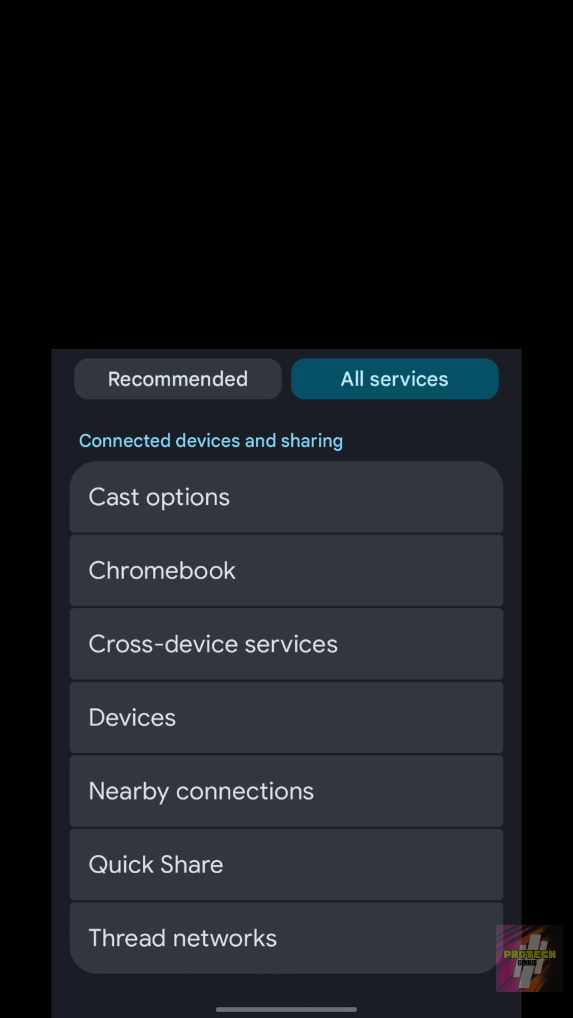
scroll(286, 676, "down", 2)
scroll(286, 676, "down", 2)
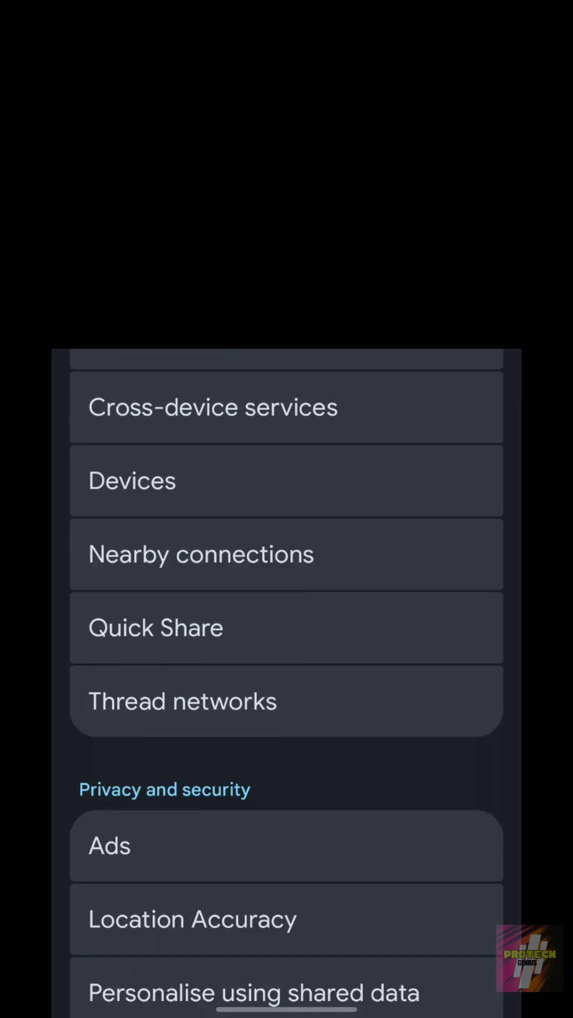
scroll(286, 676, "down", 3)
left_click(238, 782)
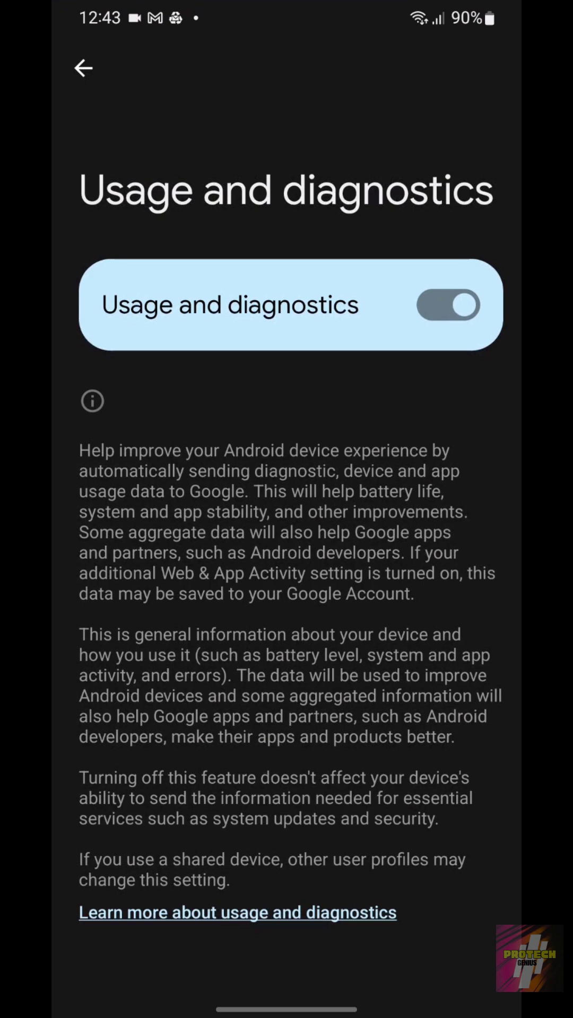
left_click(448, 305)
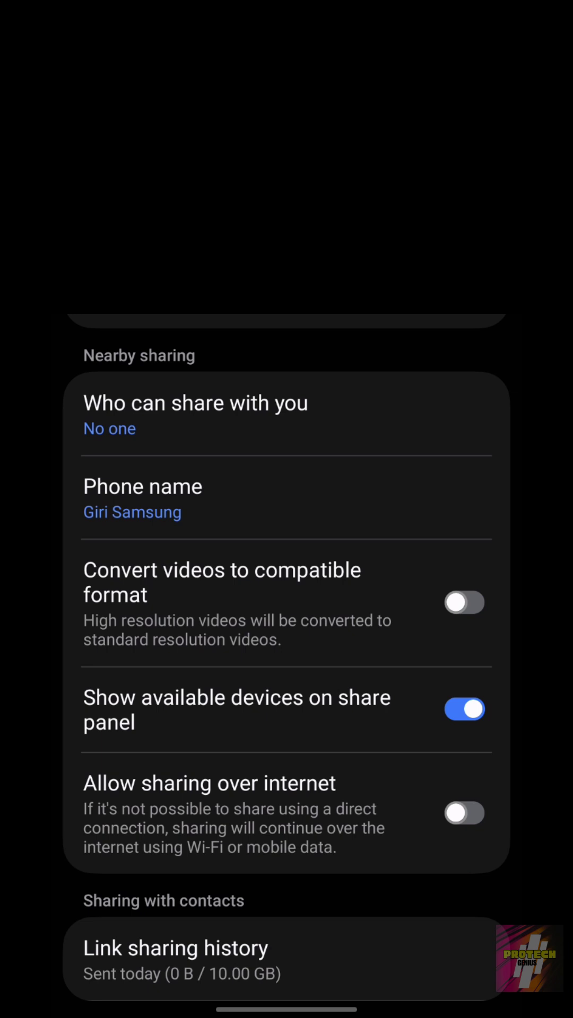
Step: Try Everyone and Contacts for 'Who can share with you', settle on No one and confirm with Done
left_click(195, 414)
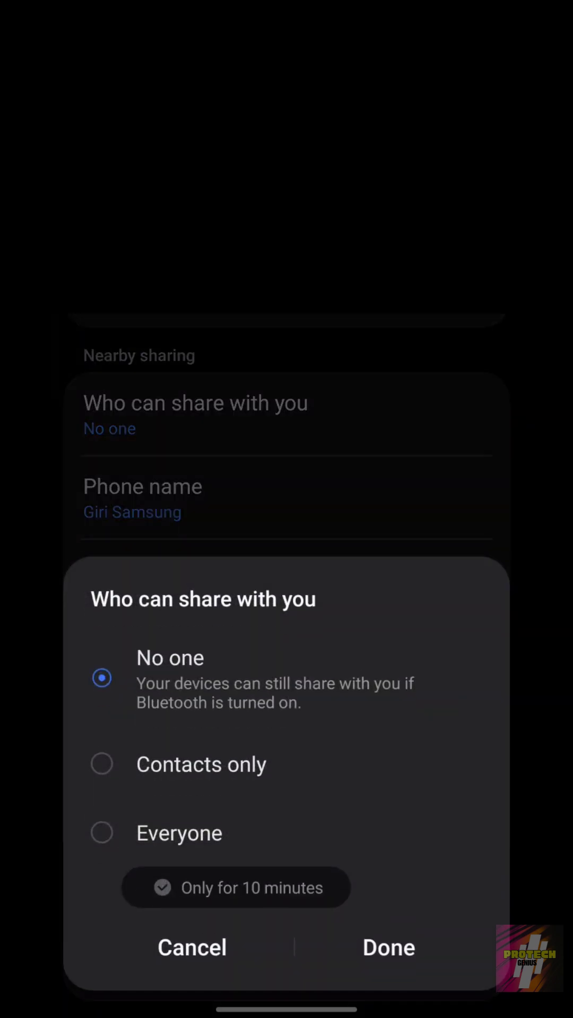
left_click(179, 824)
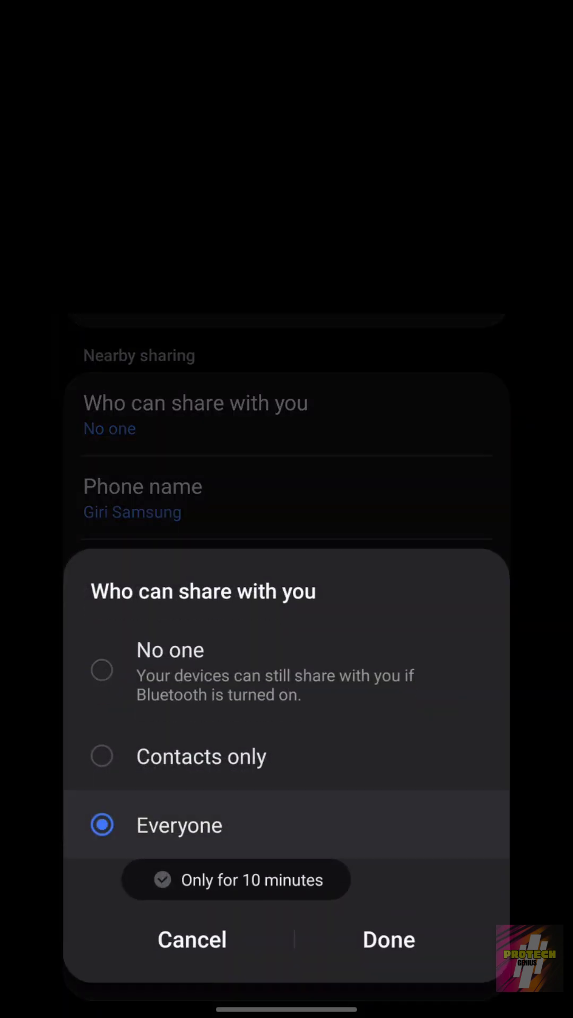
left_click(170, 661)
left_click(202, 756)
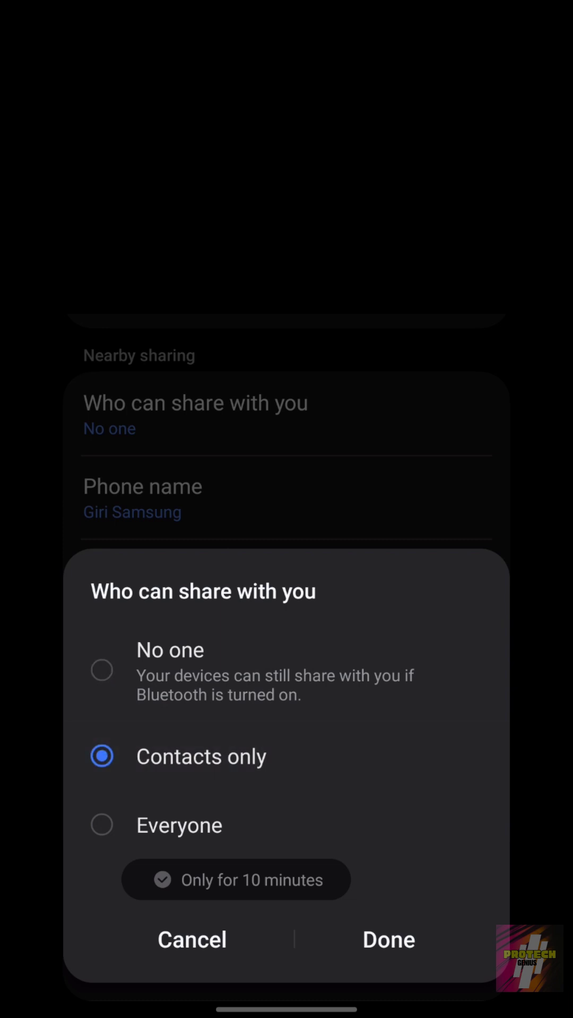
left_click(170, 670)
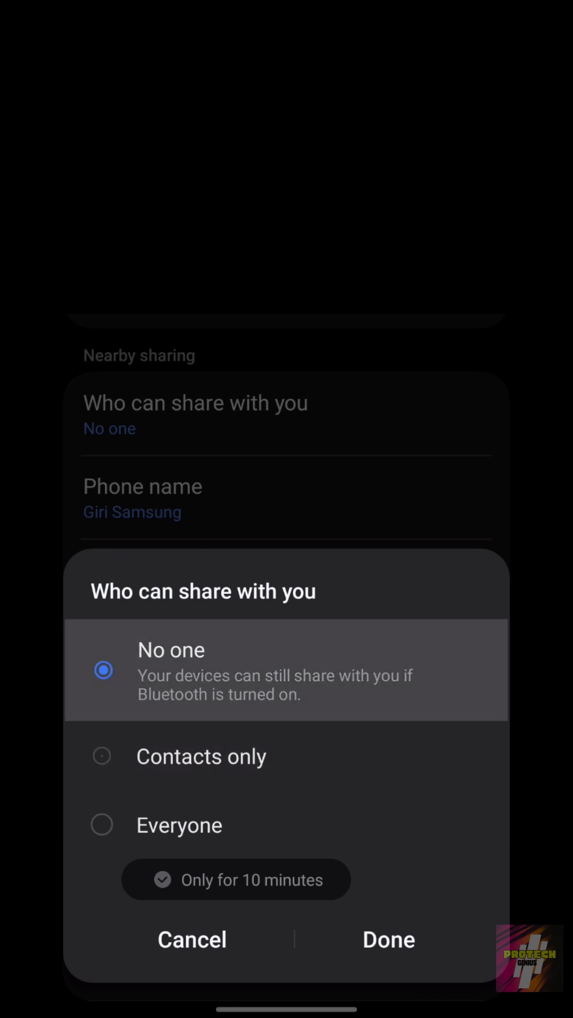
left_click(389, 939)
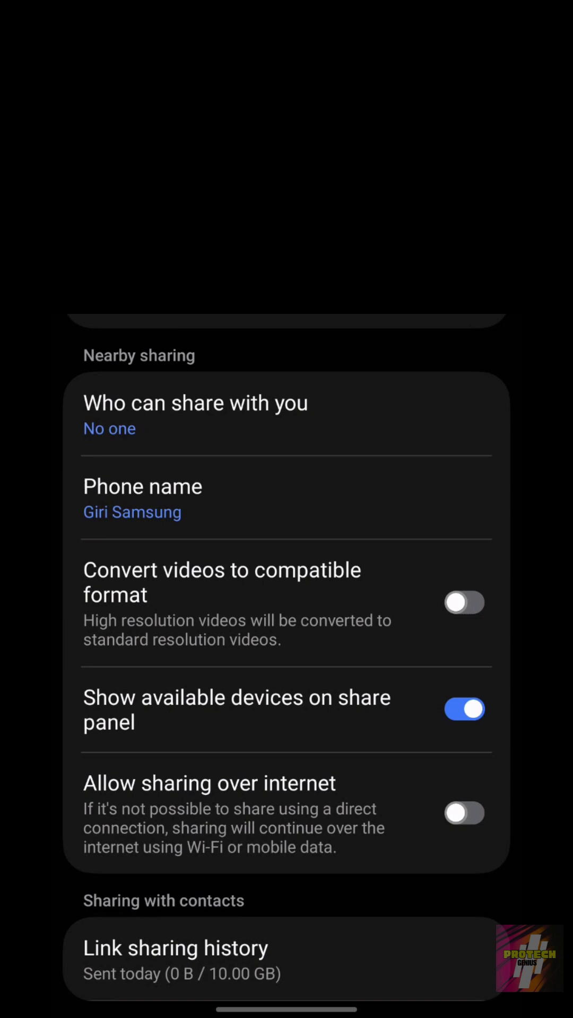
scroll(286, 637, "down", 1)
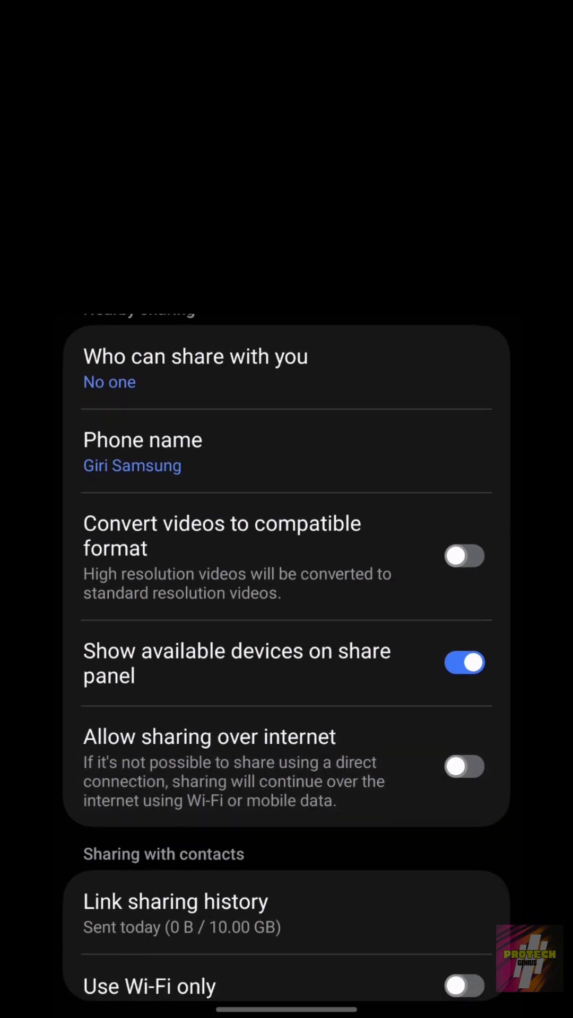
left_click_drag(569, 422, 478, 422)
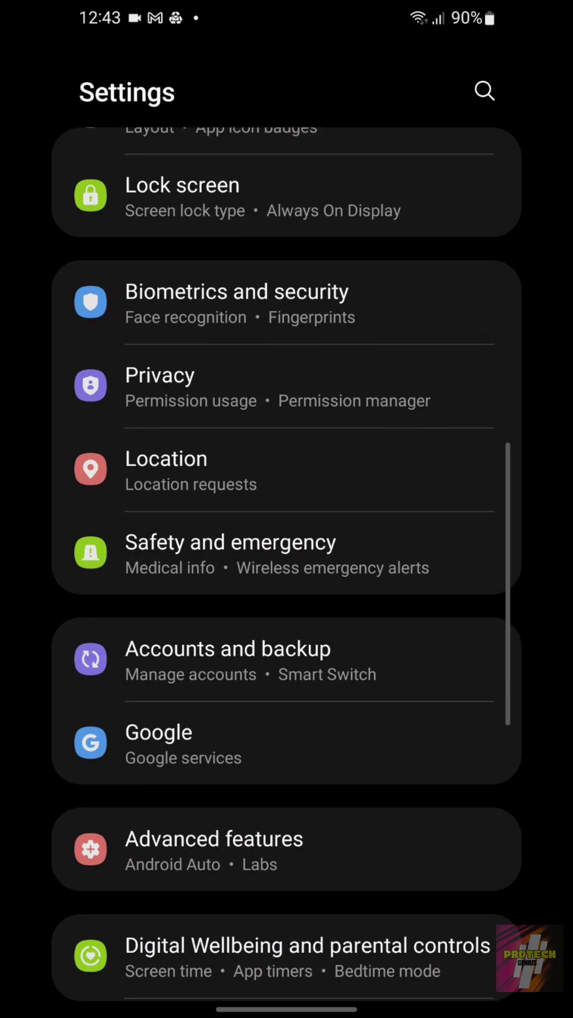
Step: Reach the personal Google profile's full All services list
left_click(159, 743)
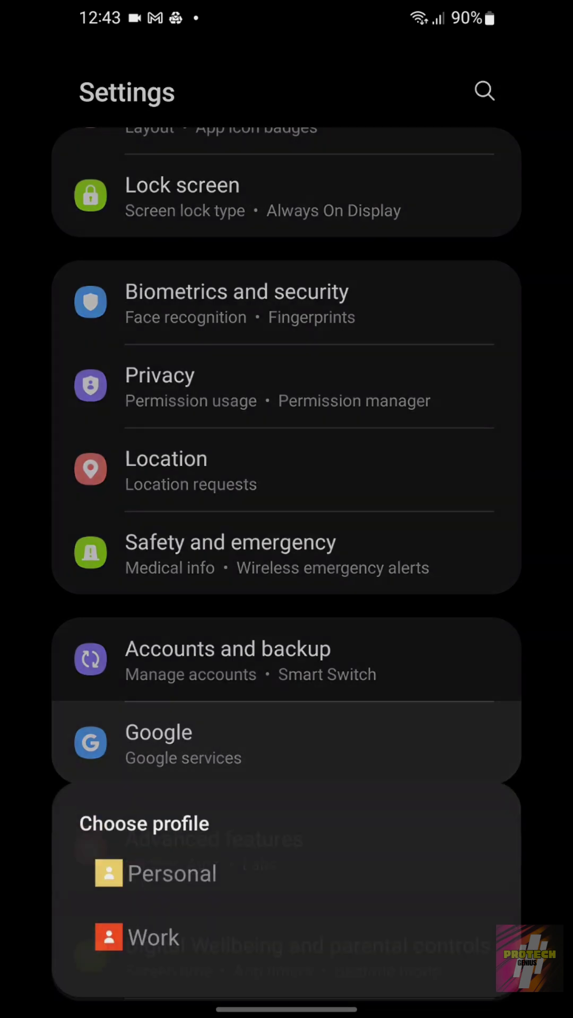
left_click(171, 872)
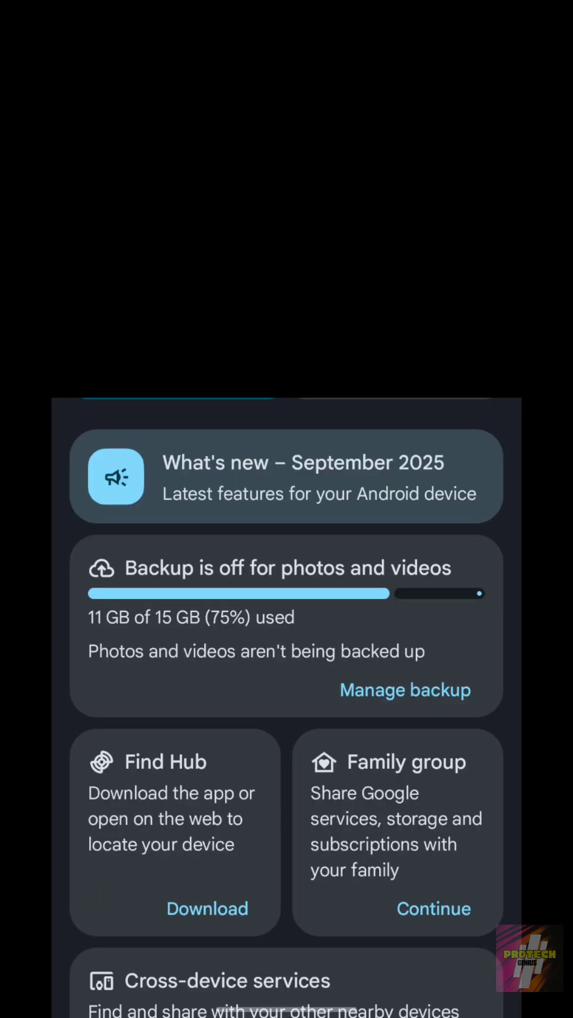
left_click(394, 394)
scroll(286, 708, "down", 4)
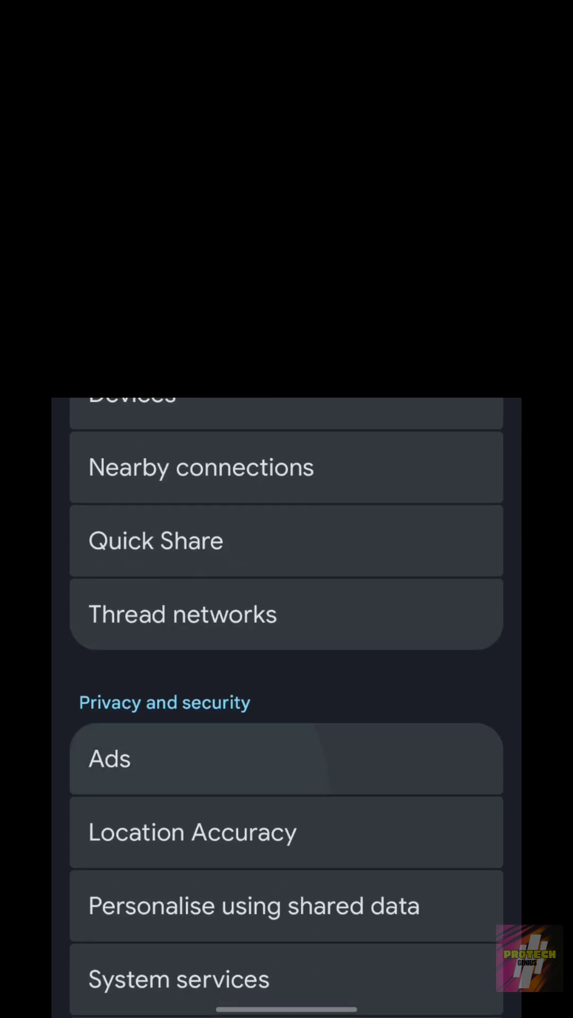
Step: In Ads, reset the device's advertising ID and confirm the reset
left_click(160, 758)
scroll(286, 557, "down", 2)
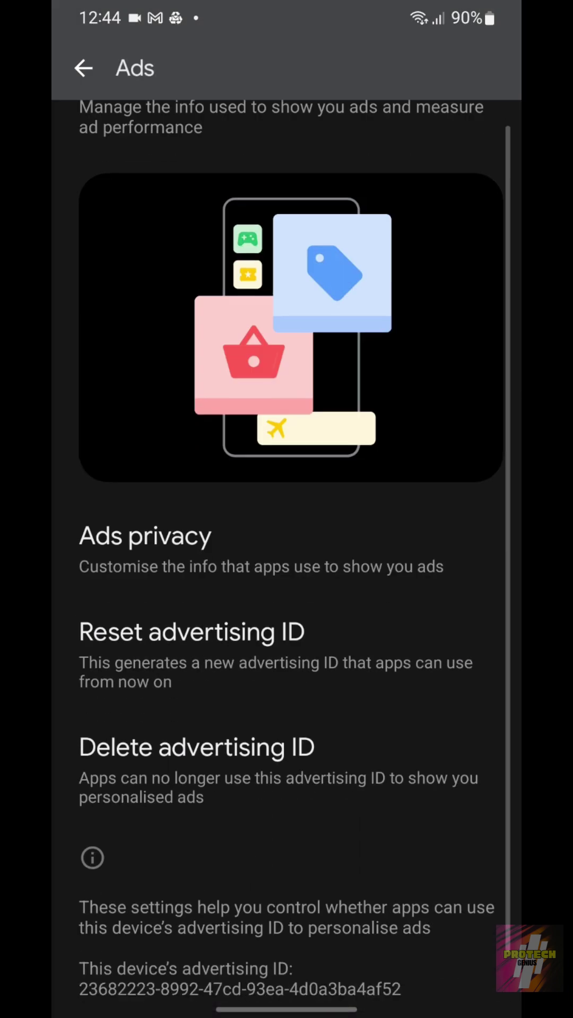
left_click(191, 620)
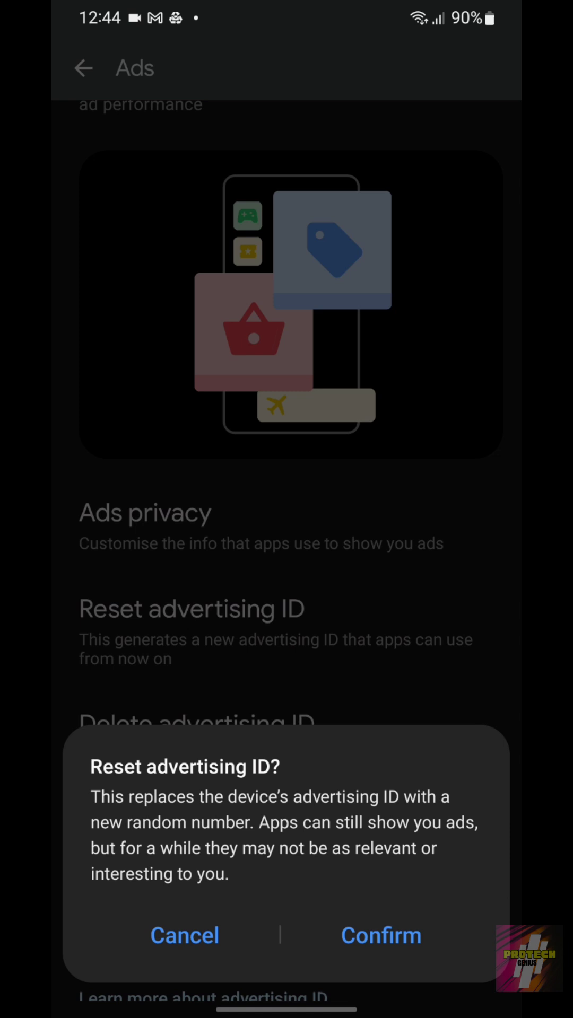
left_click(381, 935)
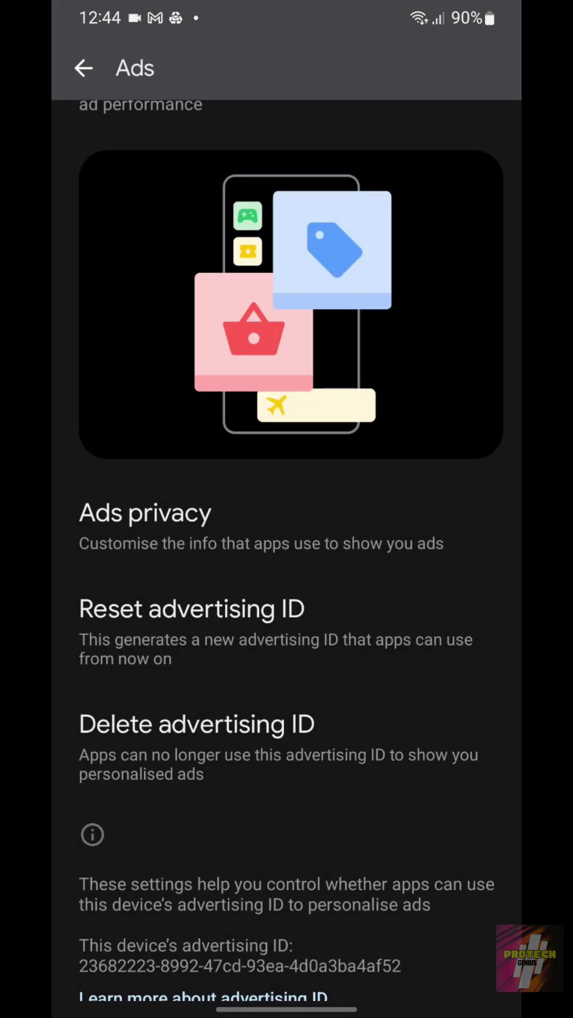
left_click(196, 744)
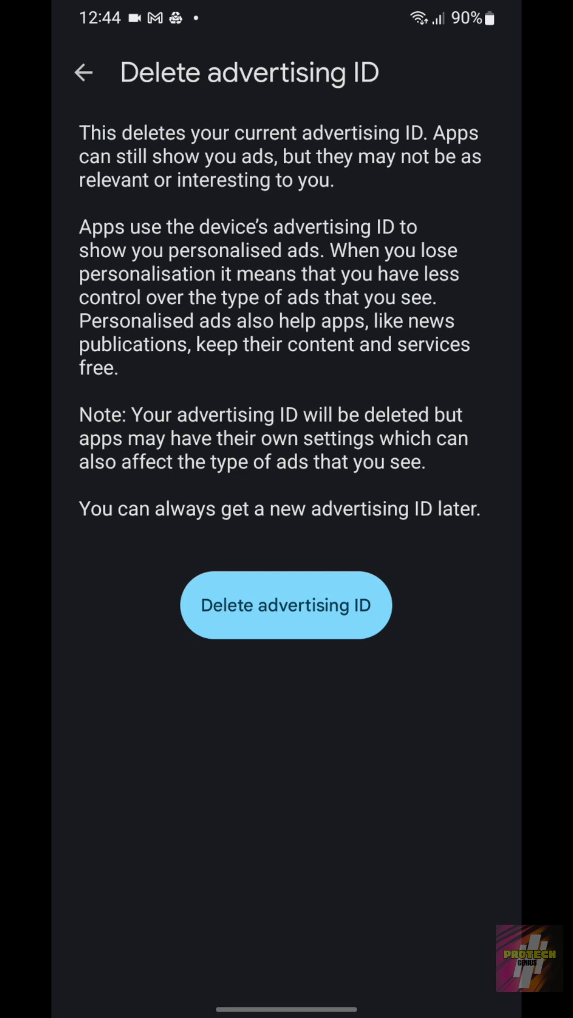
left_click(286, 604)
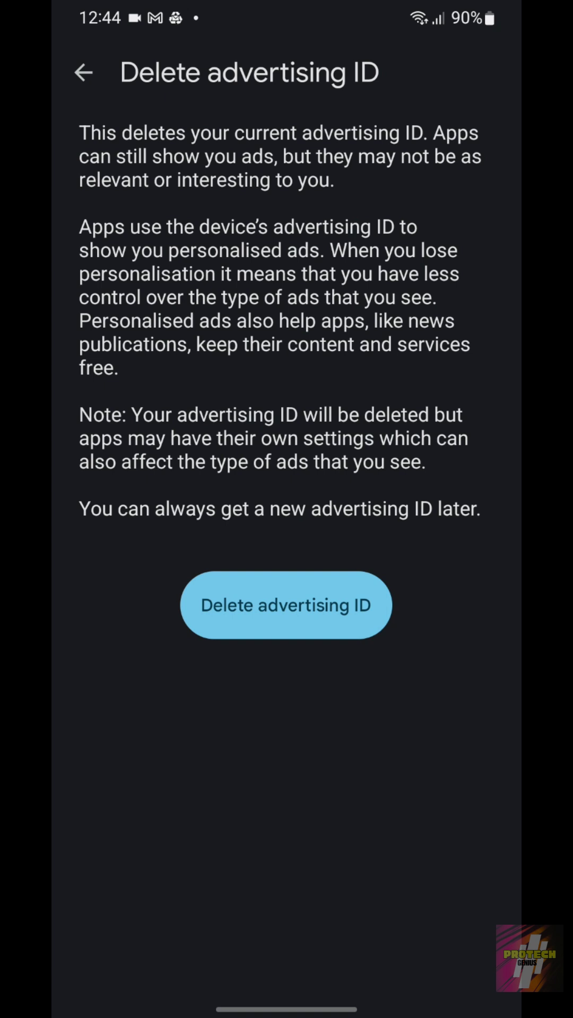
left_click_drag(519, 597, 477, 601)
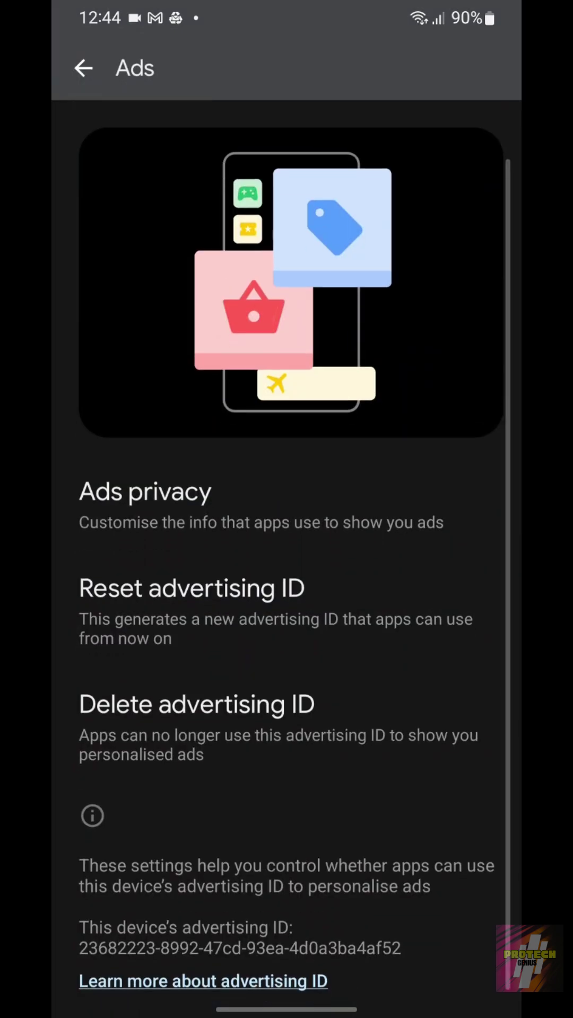
scroll(286, 509, "up", 3)
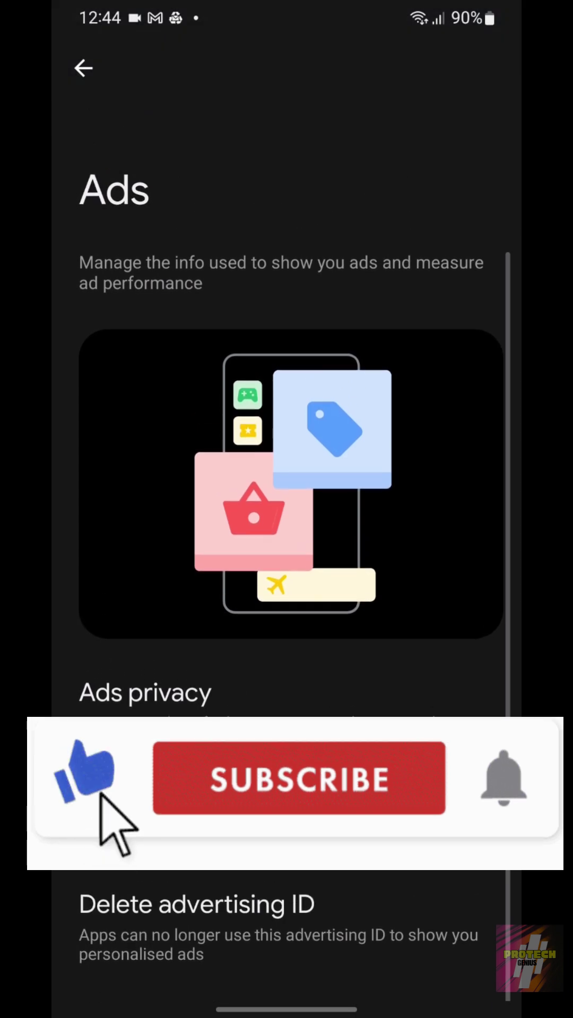